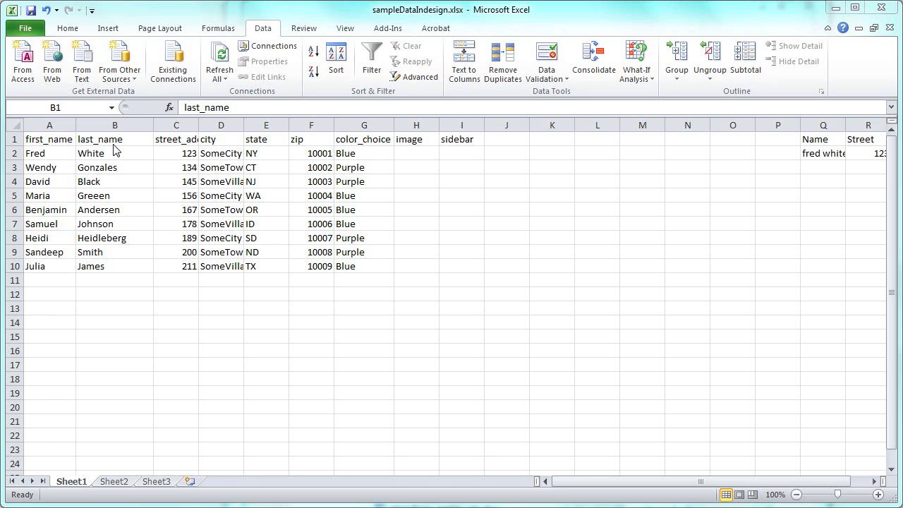
left_click(59, 139)
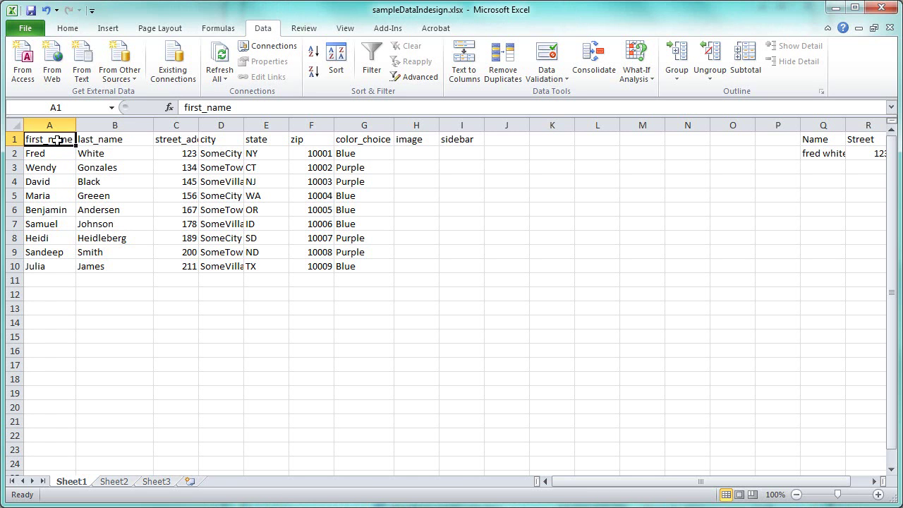
left_click(419, 142)
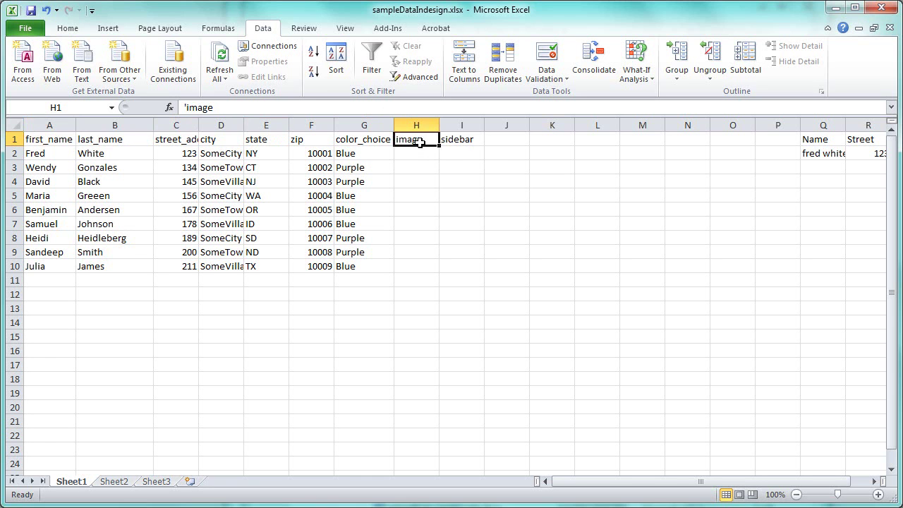
left_click(184, 106)
key("Delete")
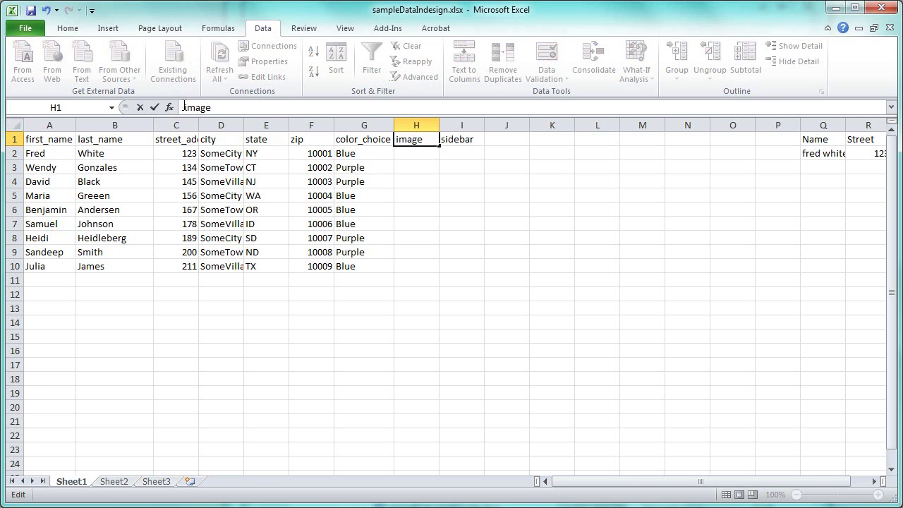
type("@")
key("BackSpace")
type("@")
key("Return")
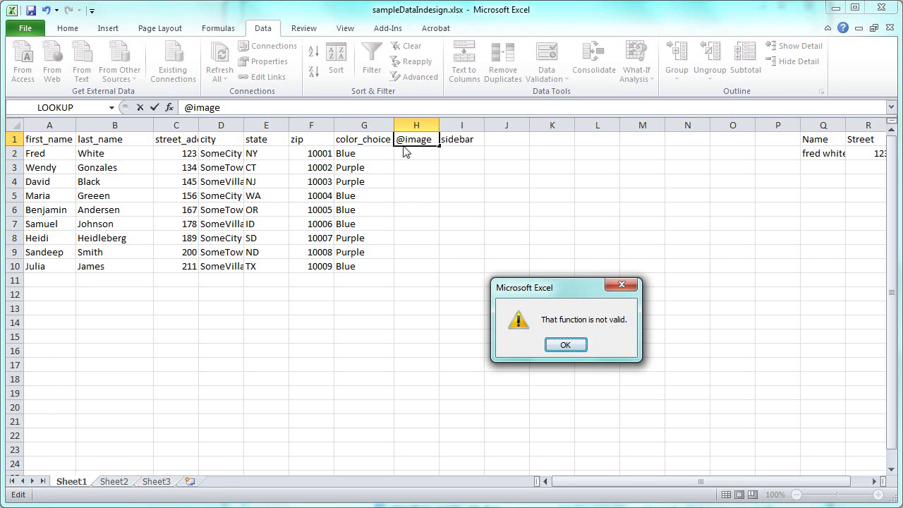
left_click(565, 344)
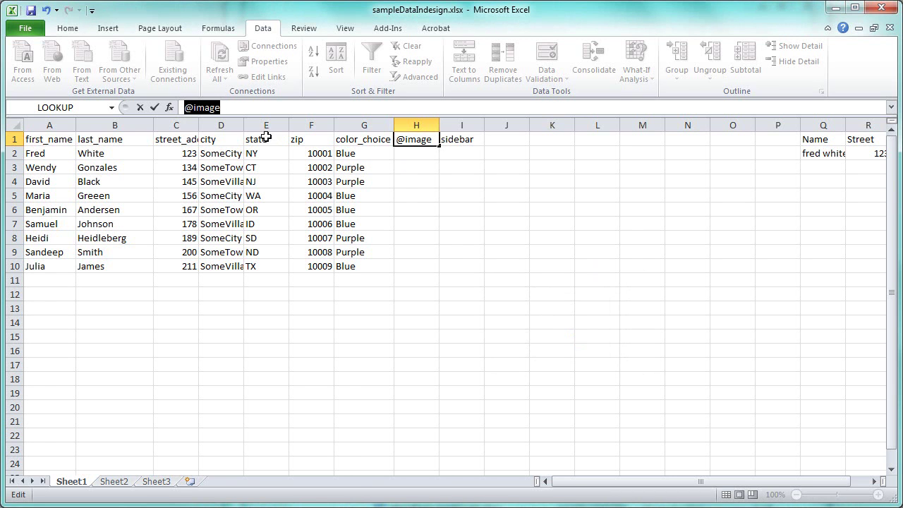
left_click(184, 106)
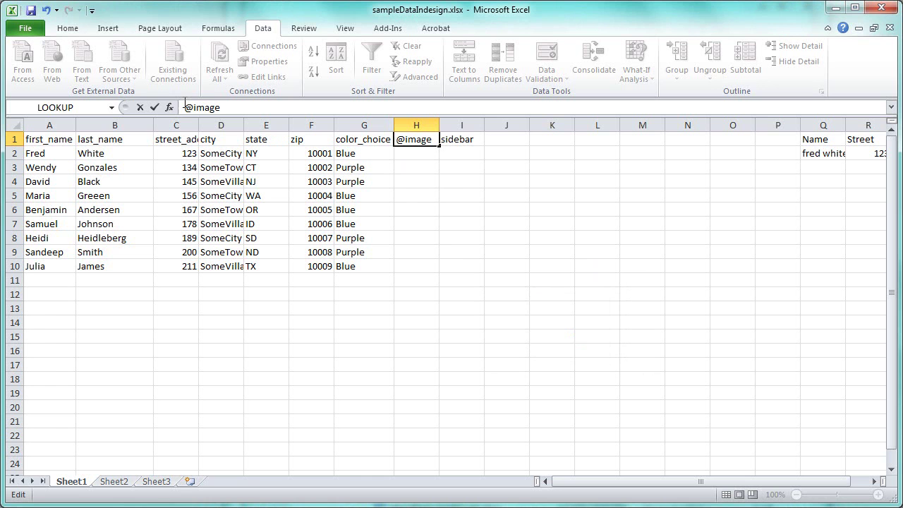
type("'")
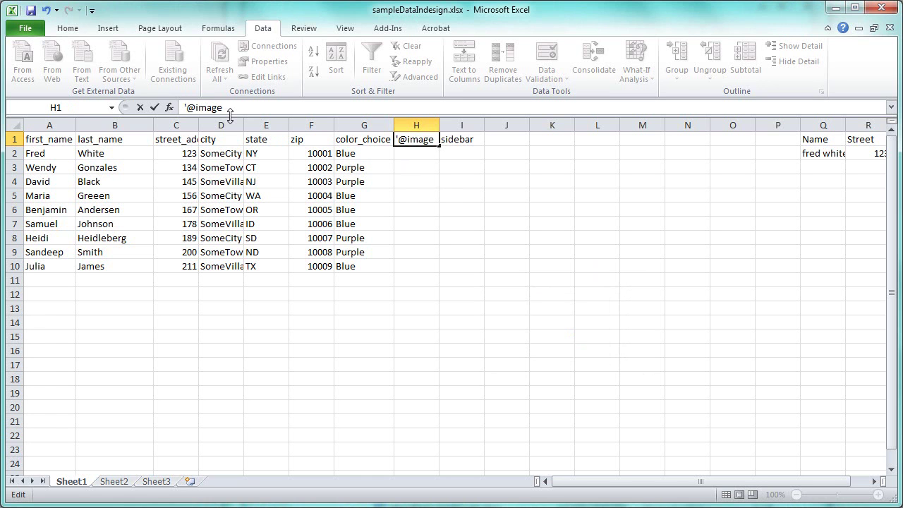
key("Return")
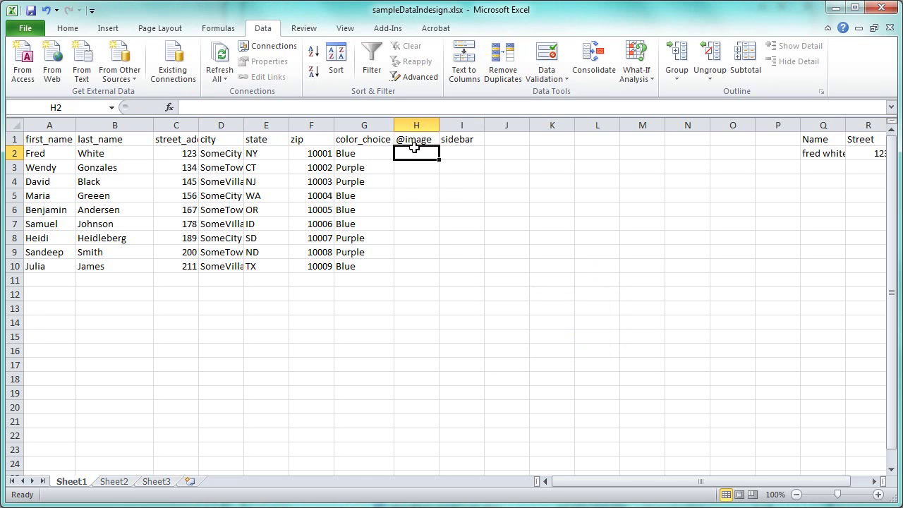
left_click(451, 139)
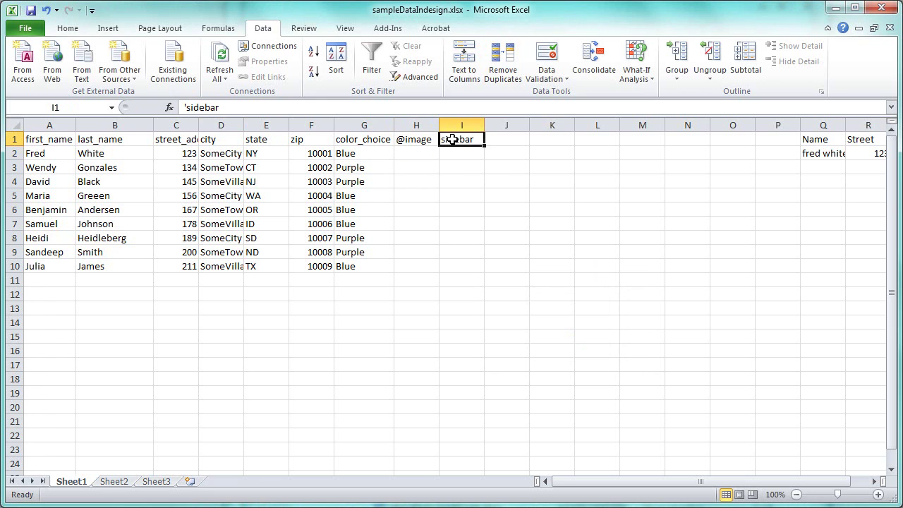
left_click(186, 108)
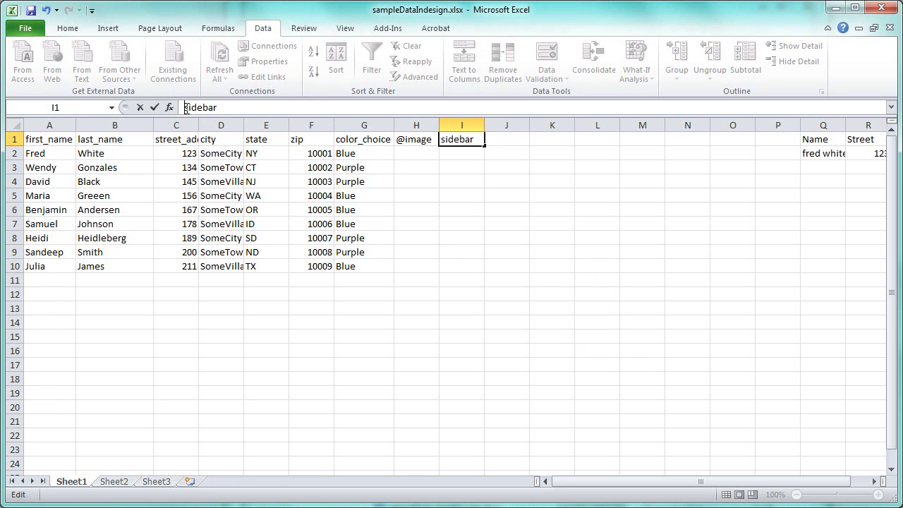
type("'@")
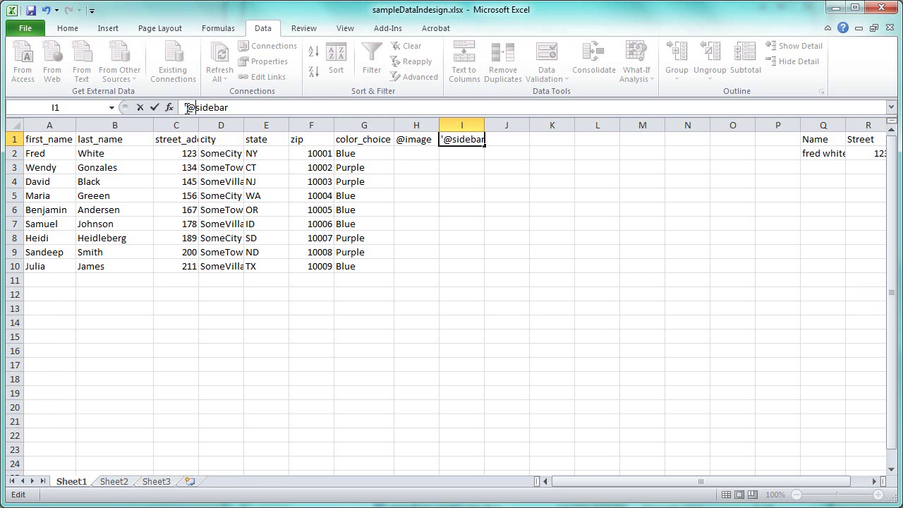
key("Return")
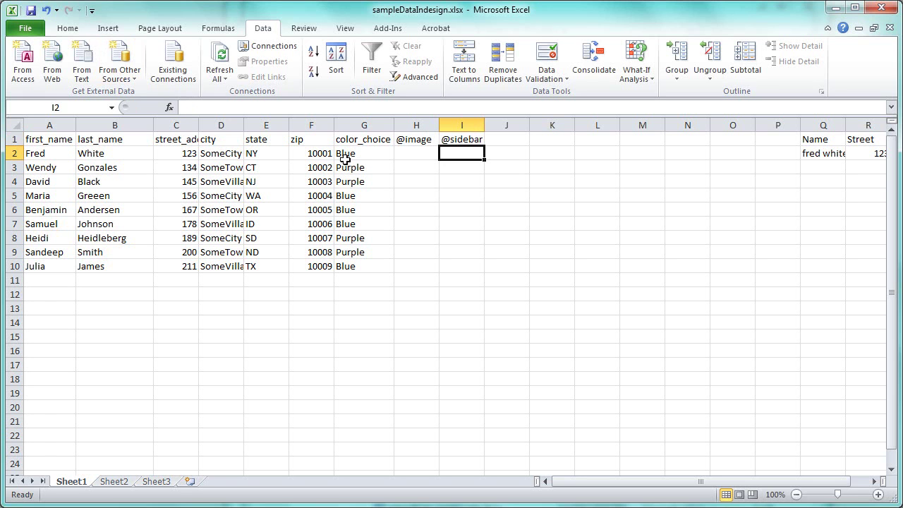
Type Blue.psd into H2 by hand, then clear it again.
left_click(415, 153)
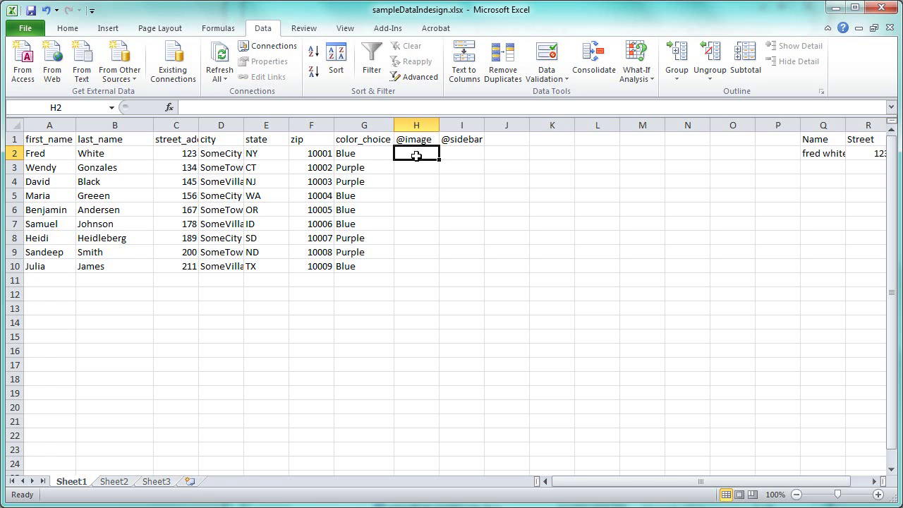
type("Blu")
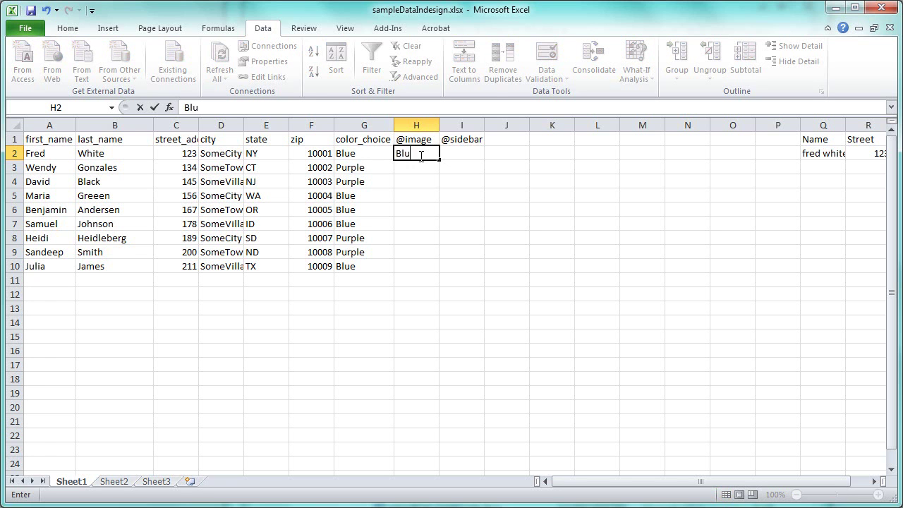
type("e.psd")
key("Return")
left_click(420, 156)
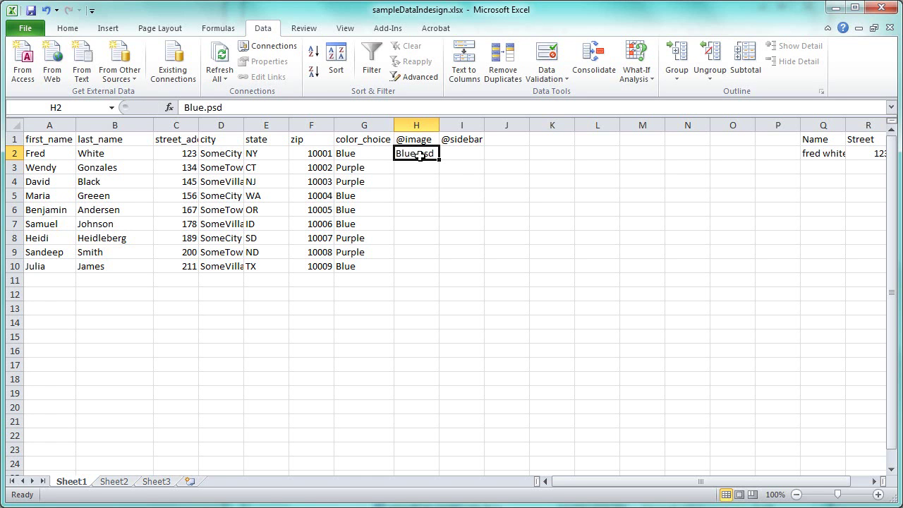
key("Delete")
Enter =CONCATENATE(G2,".psd") in H2 and fill it down to H10.
type("=con")
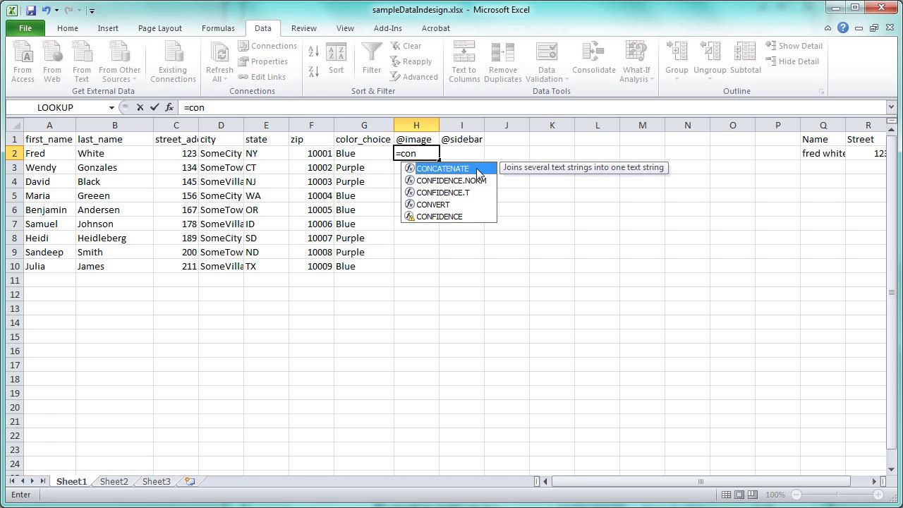
double_click(465, 168)
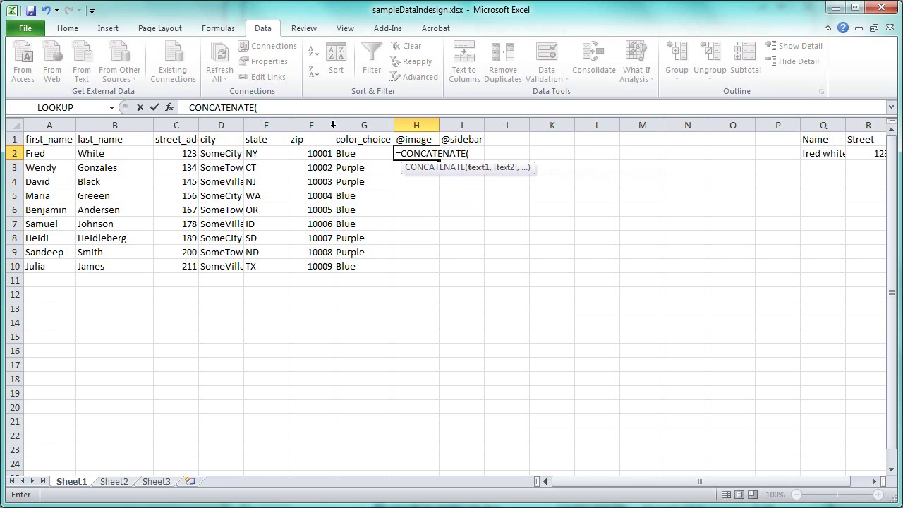
left_click(353, 154)
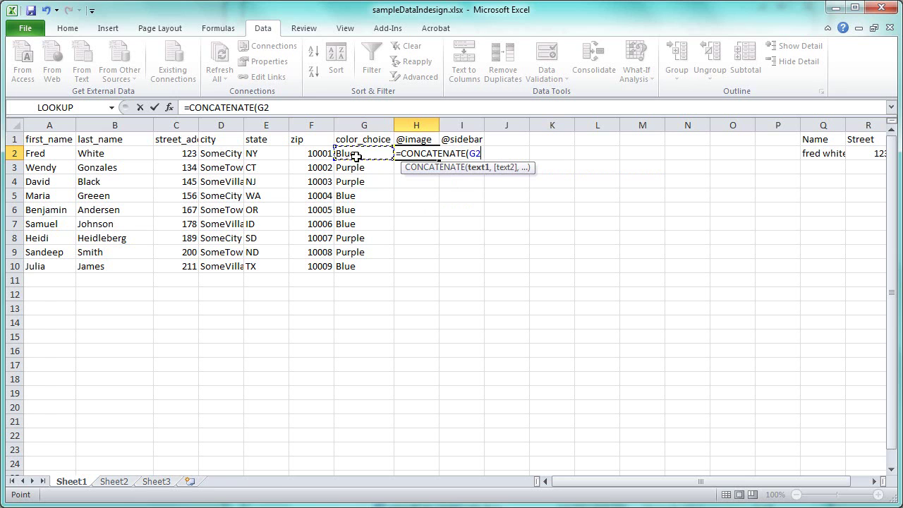
type(",")
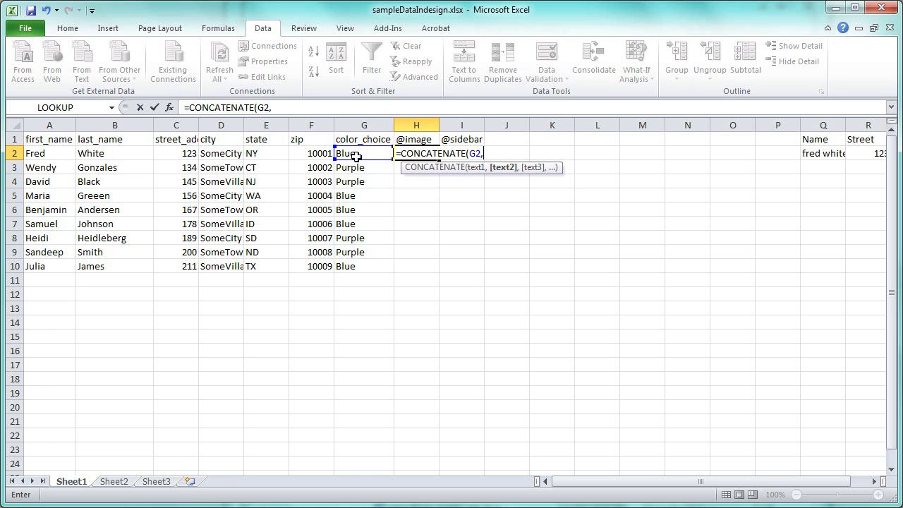
type("\".psd\"")
type(")")
key("Return")
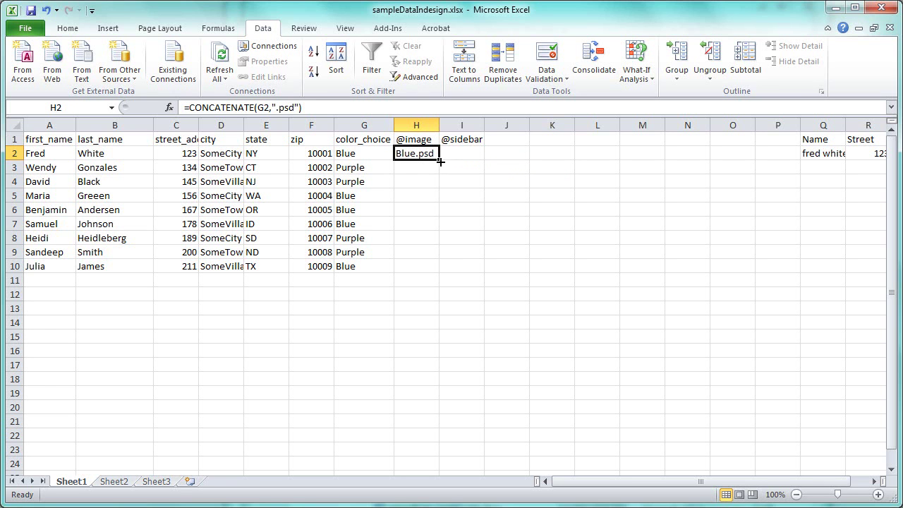
left_click_drag(439, 161, 438, 161)
left_click_drag(439, 159, 436, 276)
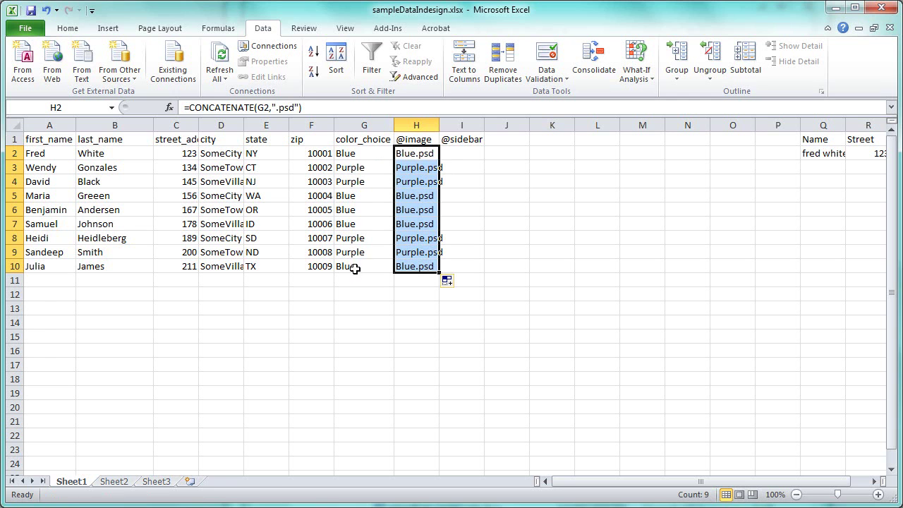
Enter =CONCATENATE(G2,".indd") in I2 and fill it down through I10.
left_click(459, 154)
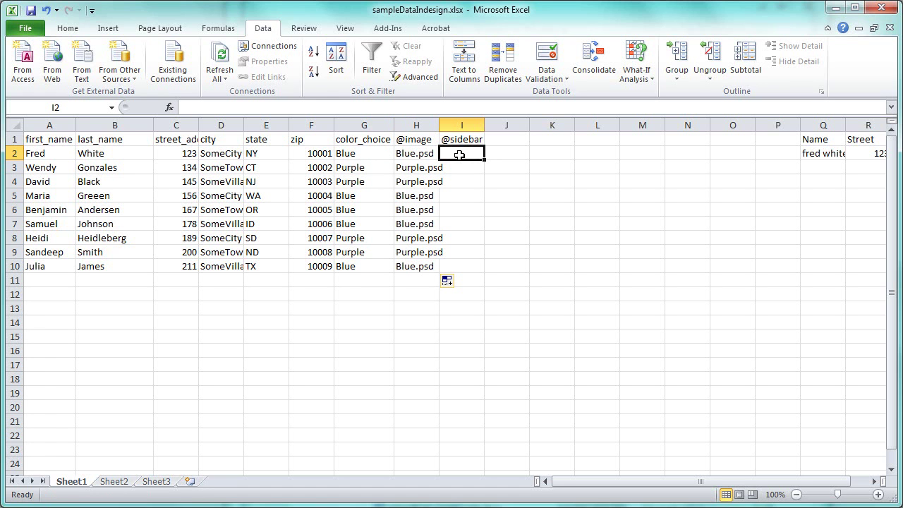
type("=con")
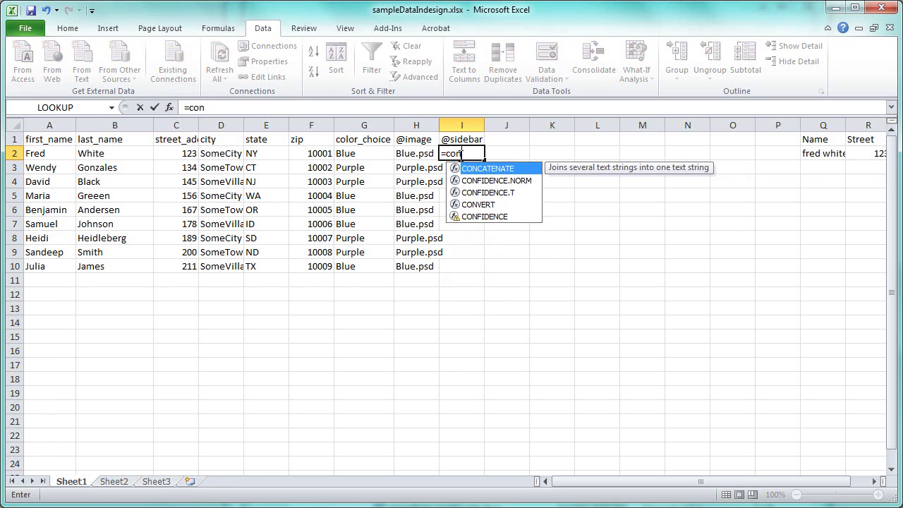
double_click(472, 169)
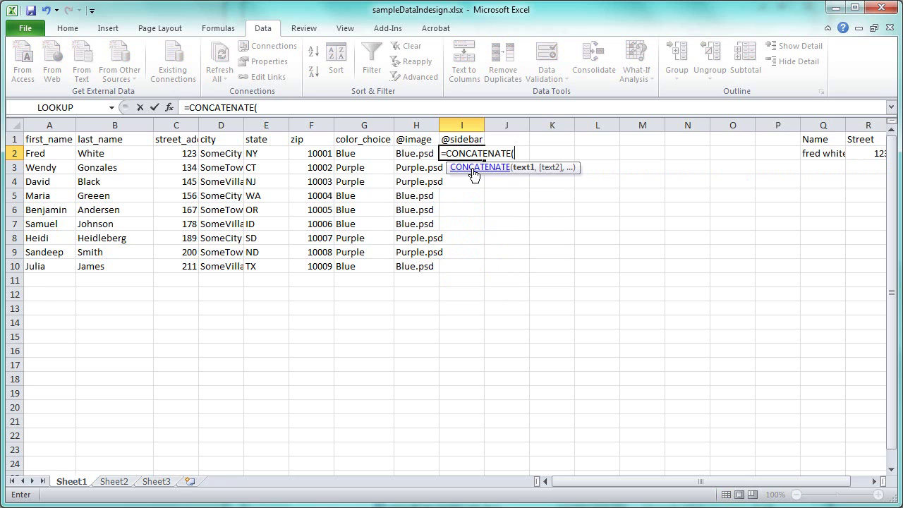
left_click(368, 155)
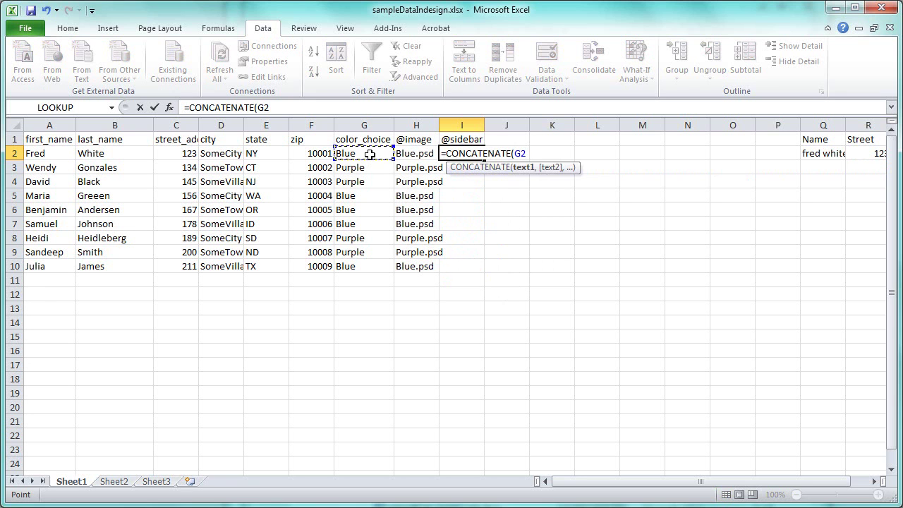
type(",\"")
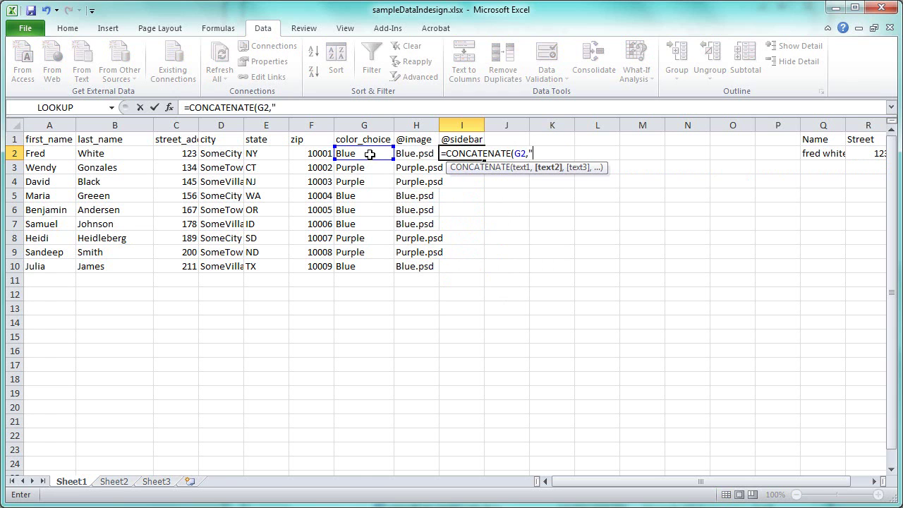
type(".indd\")")
key("Return")
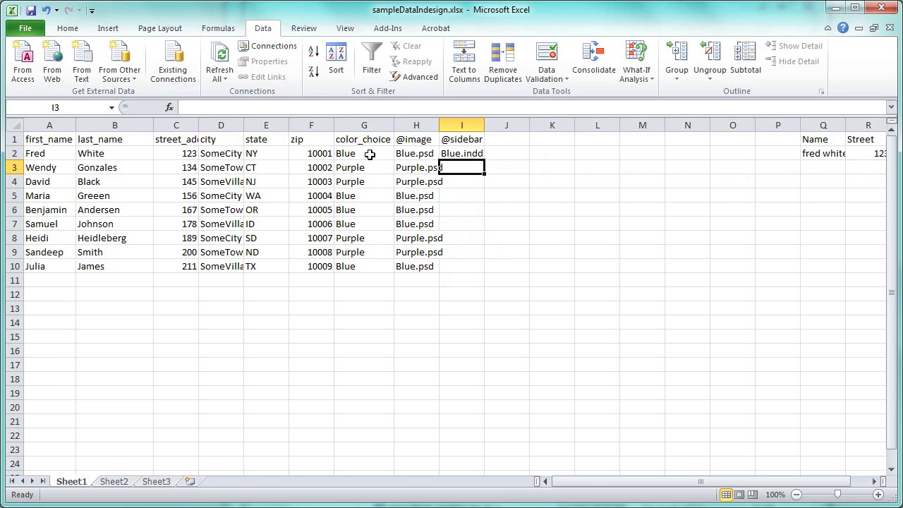
left_click(473, 155)
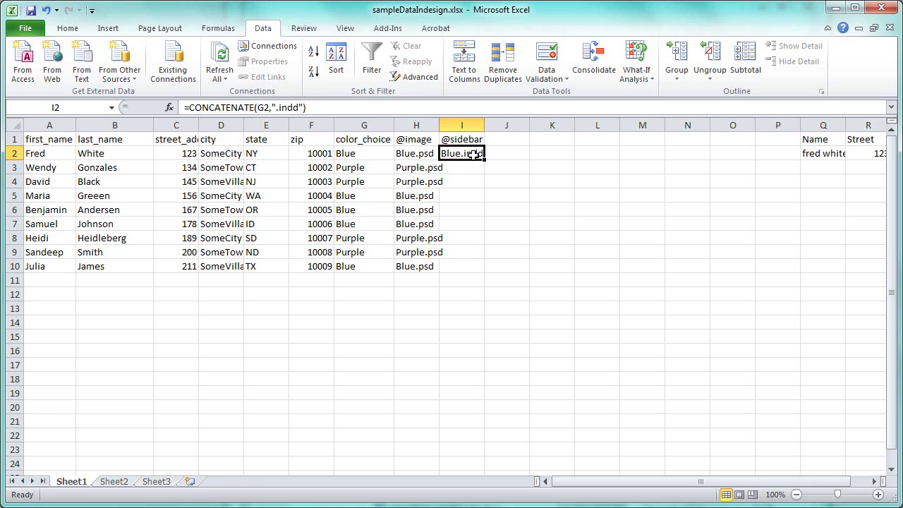
left_click_drag(484, 161, 481, 268)
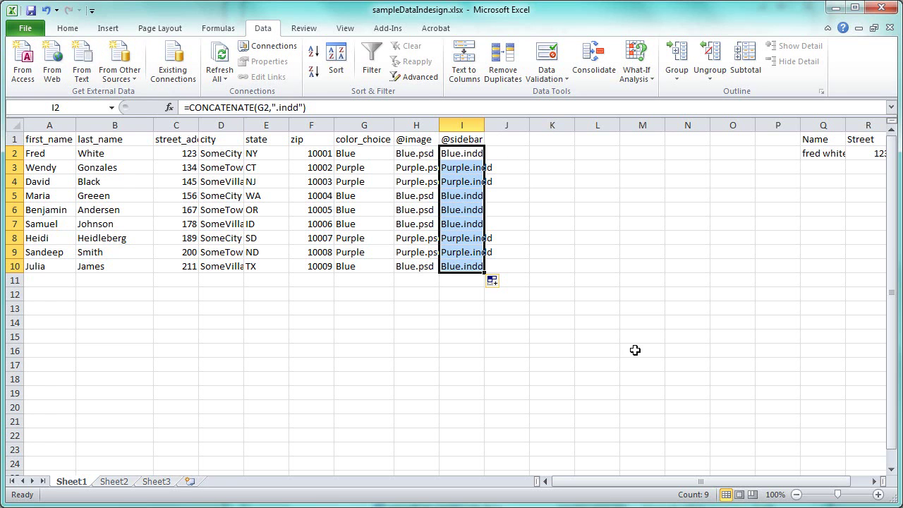
Select the Name column Q and launch Data > Text to Columns.
left_click_drag(614, 481, 719, 484)
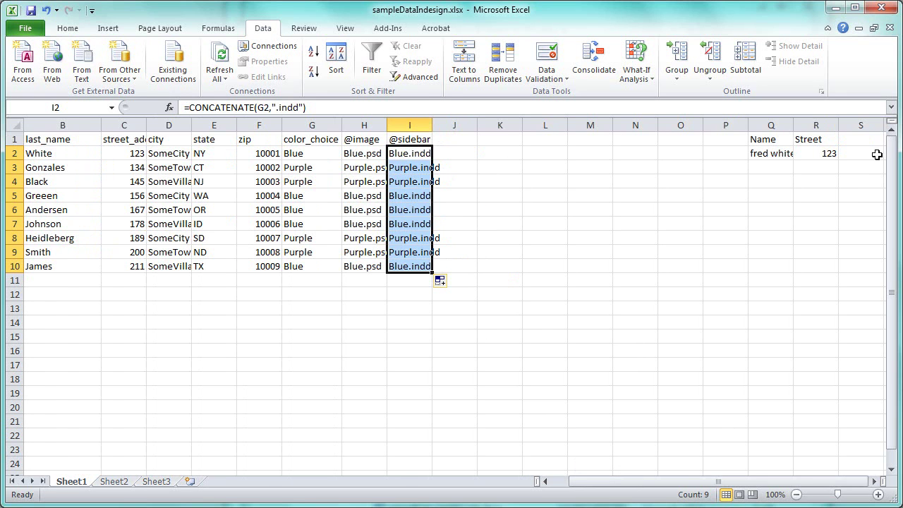
left_click(773, 125)
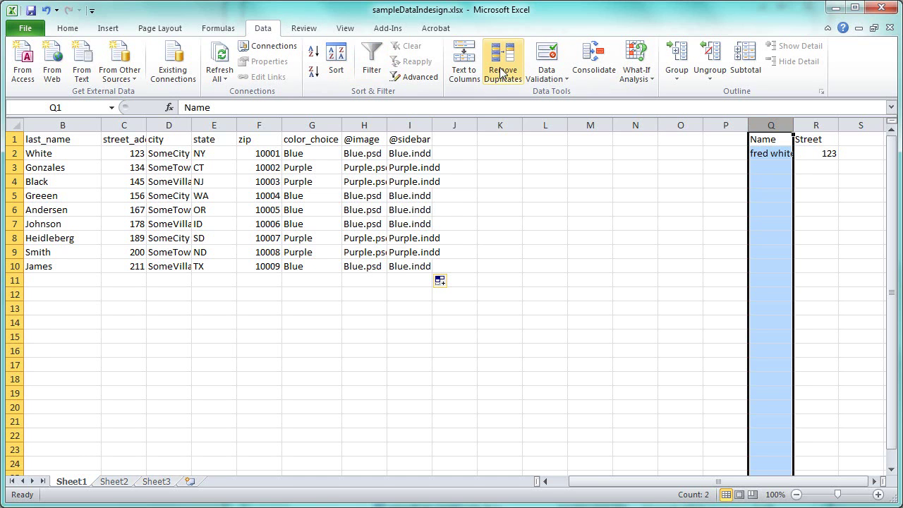
left_click(466, 75)
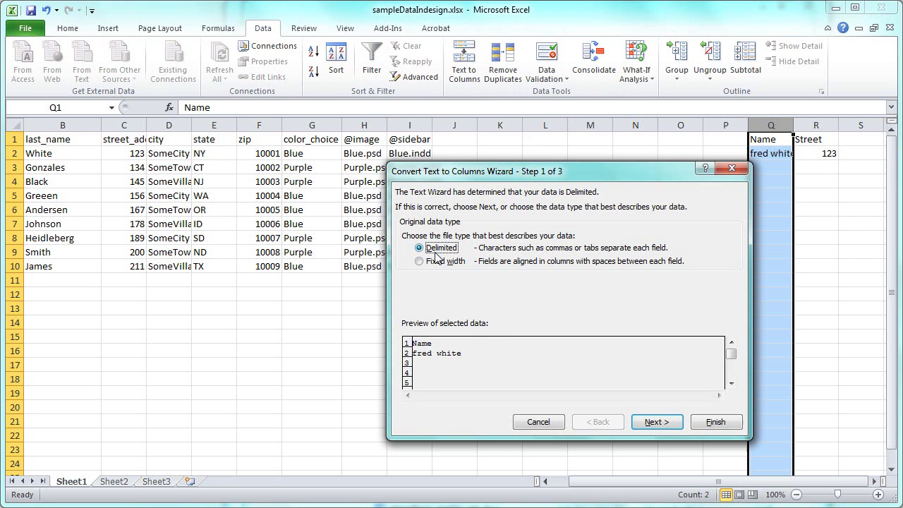
Set Space as the delimiter and finish the wizard, triggering the replace-contents prompt.
left_click(667, 423)
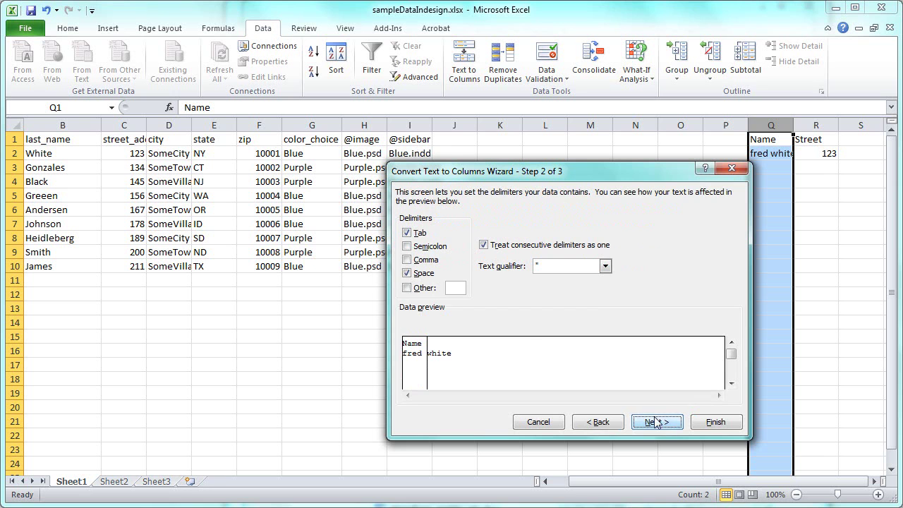
left_click(412, 275)
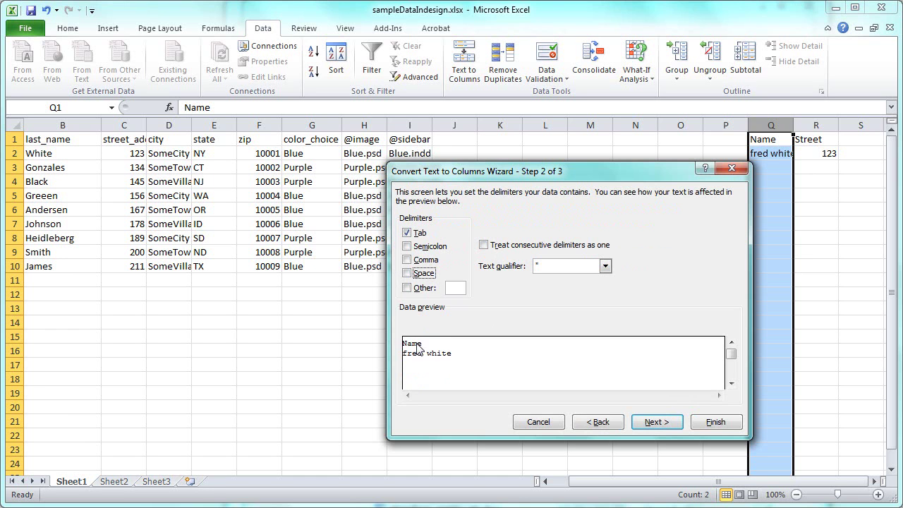
left_click(411, 276)
left_click(663, 426)
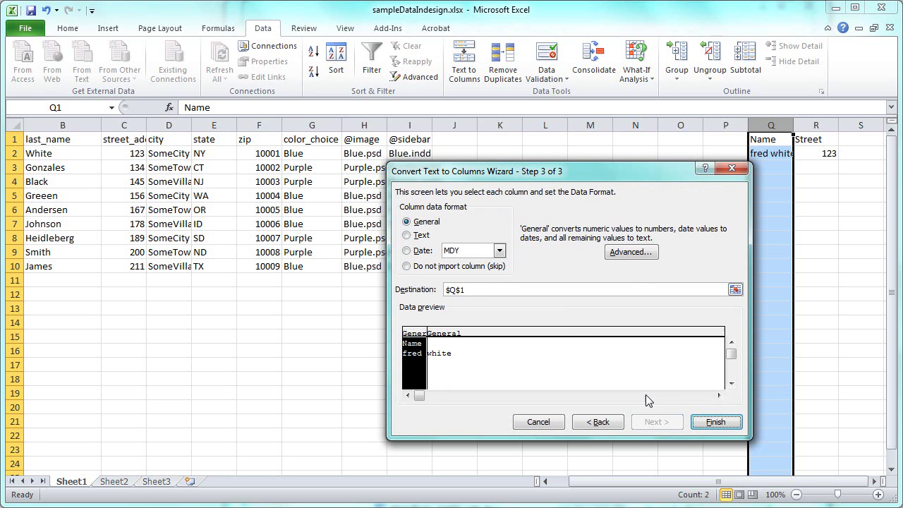
left_click(716, 423)
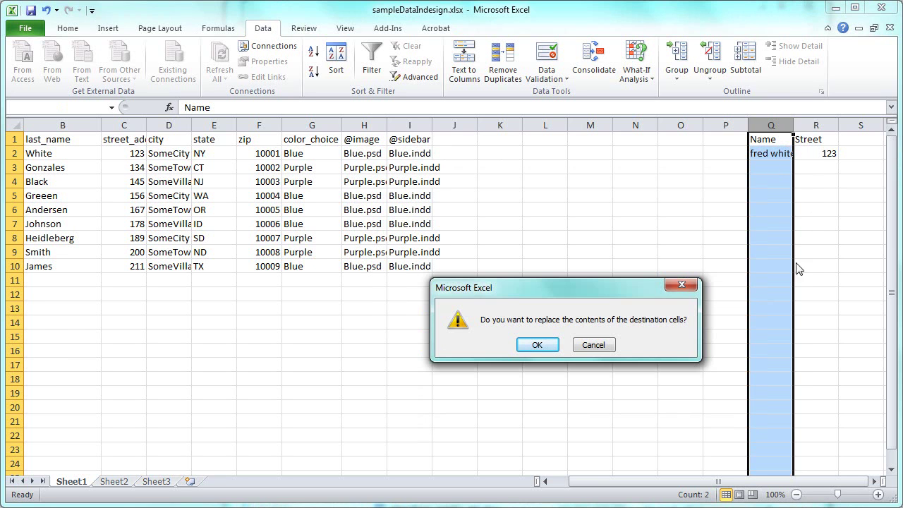
Cancel the overwrite and insert an empty column before Street in column R.
left_click(596, 346)
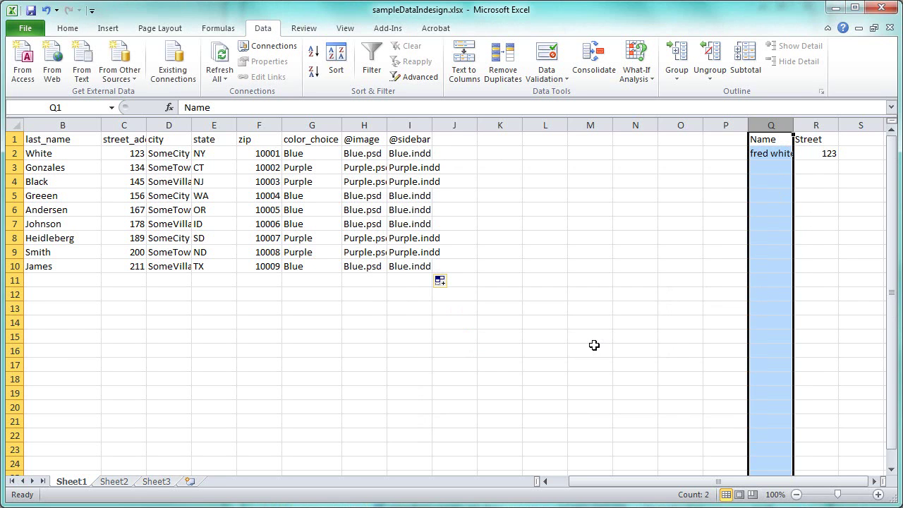
left_click(814, 124)
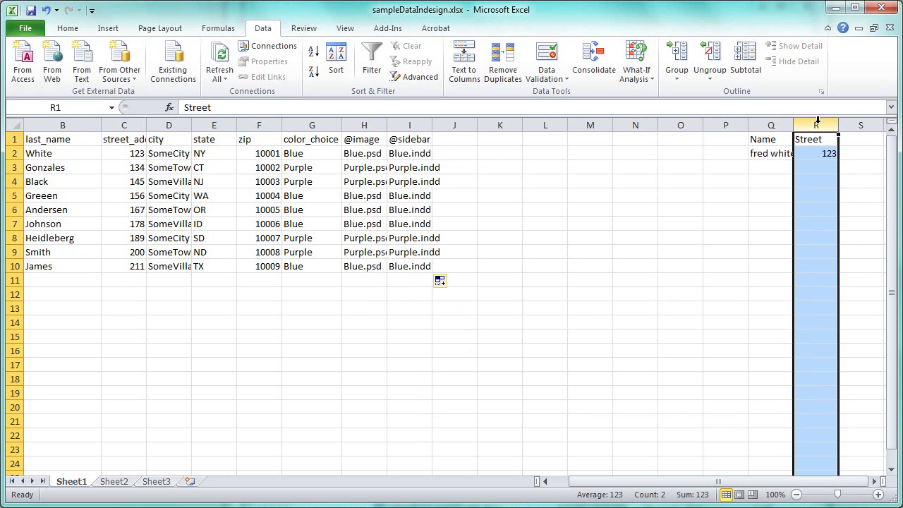
key("shift+F10")
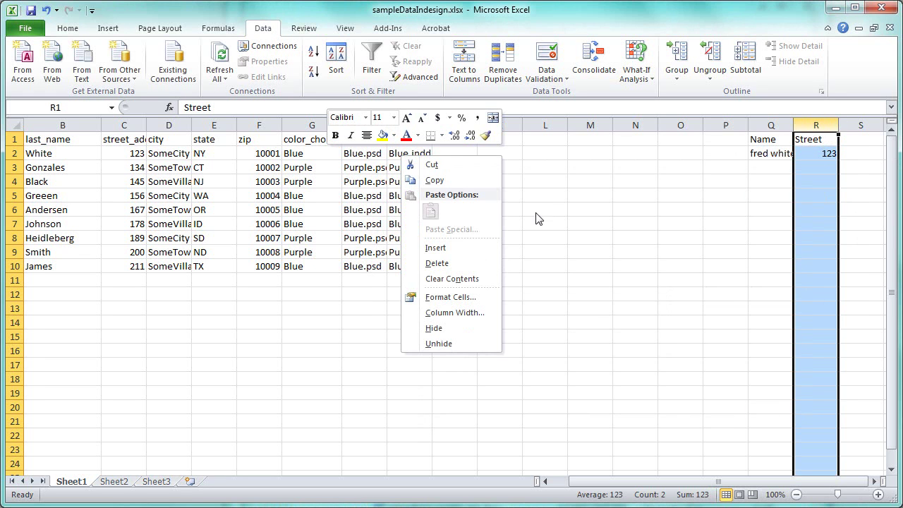
left_click(451, 248)
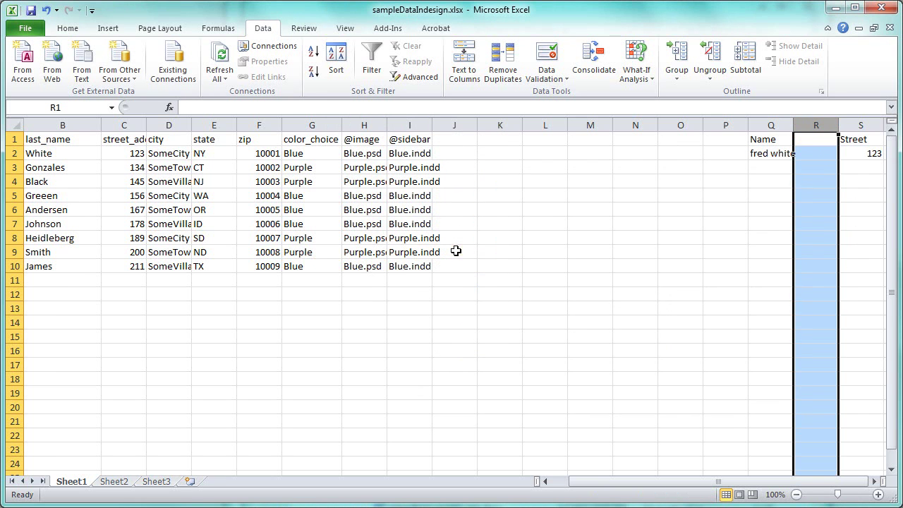
Split column Q by spaces so fred lands in Q2 and white in R2.
left_click(771, 124)
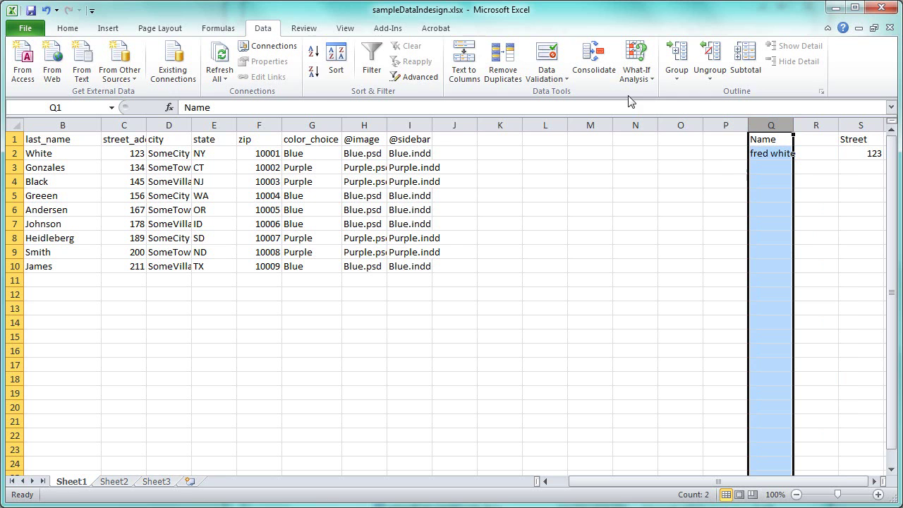
left_click(464, 71)
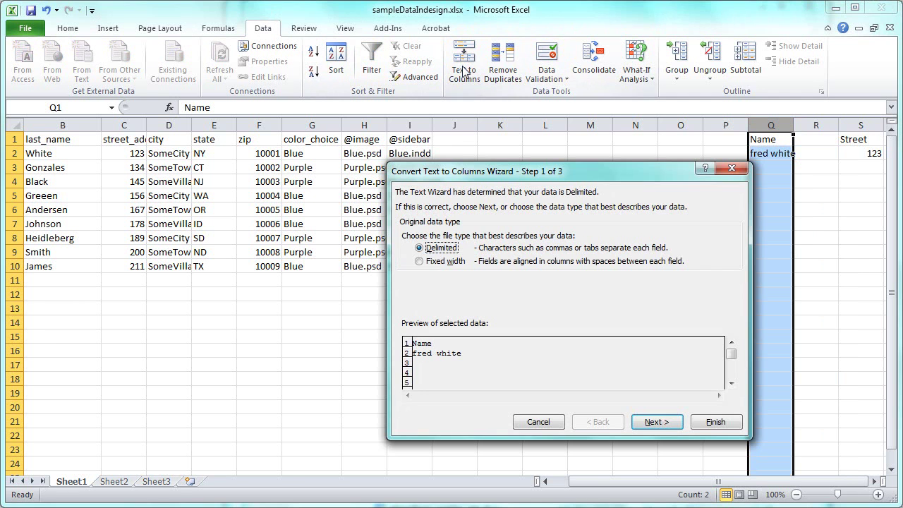
left_click(643, 422)
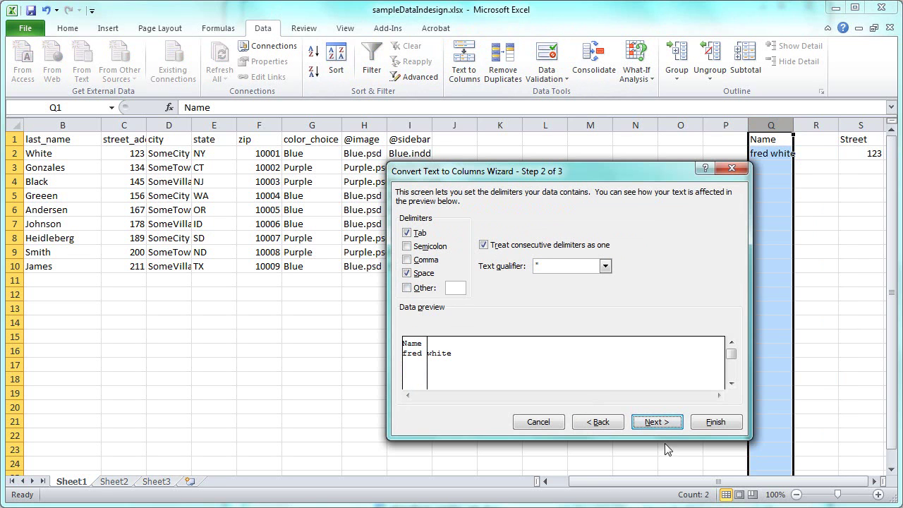
left_click(715, 422)
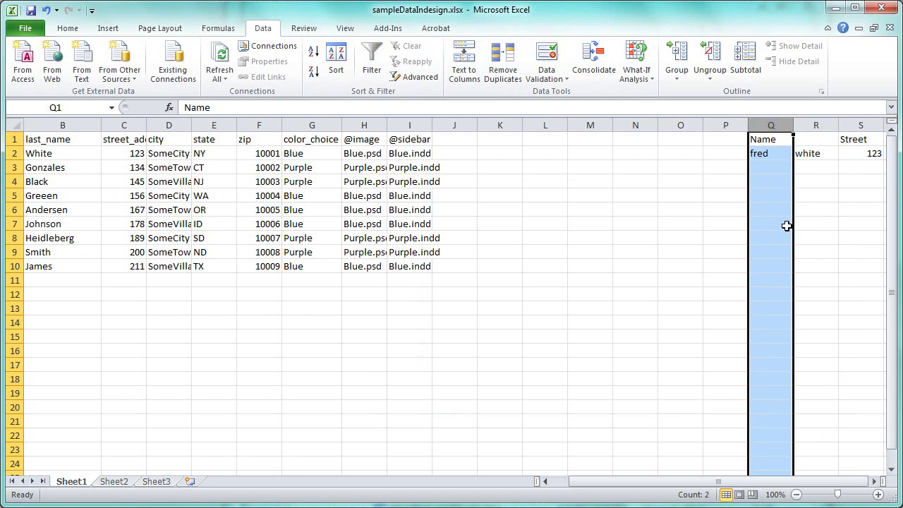
left_click(766, 152)
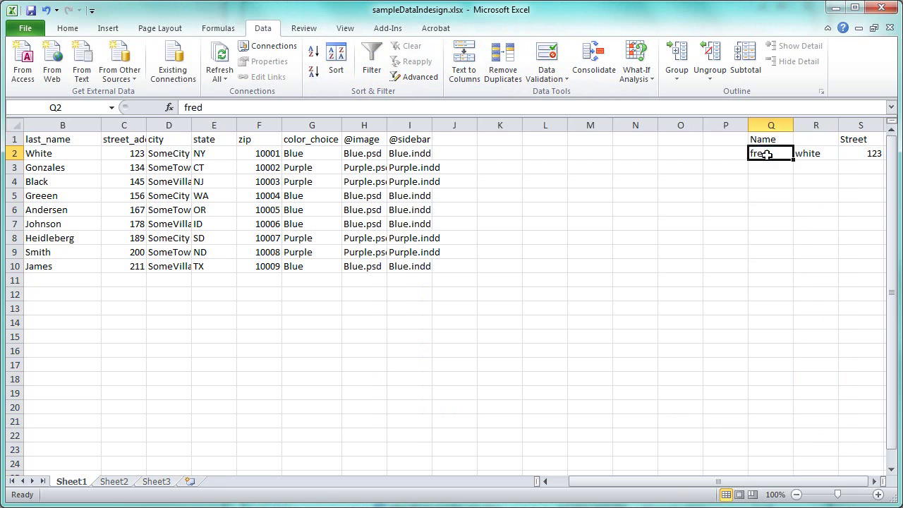
left_click(810, 153)
left_click(771, 152)
left_click(816, 152)
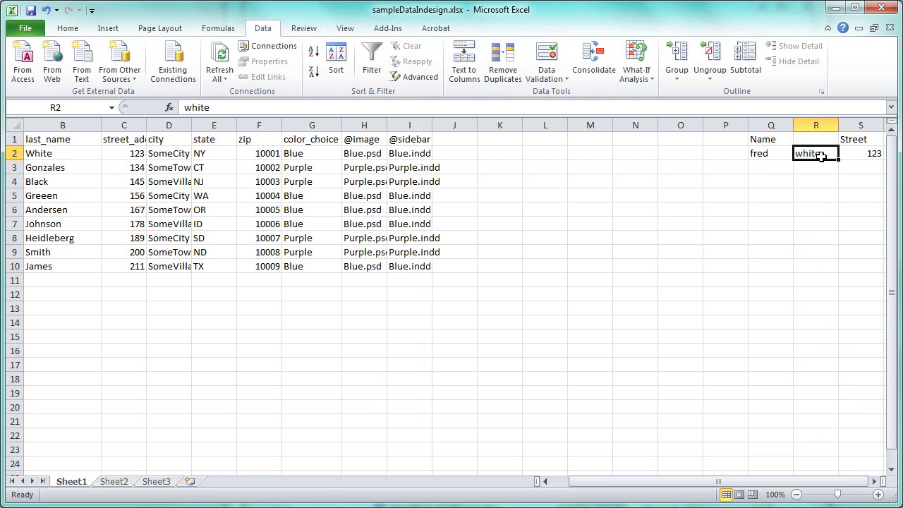
Rename the Q1 and R1 headers to first_name and last_name.
left_click(764, 139)
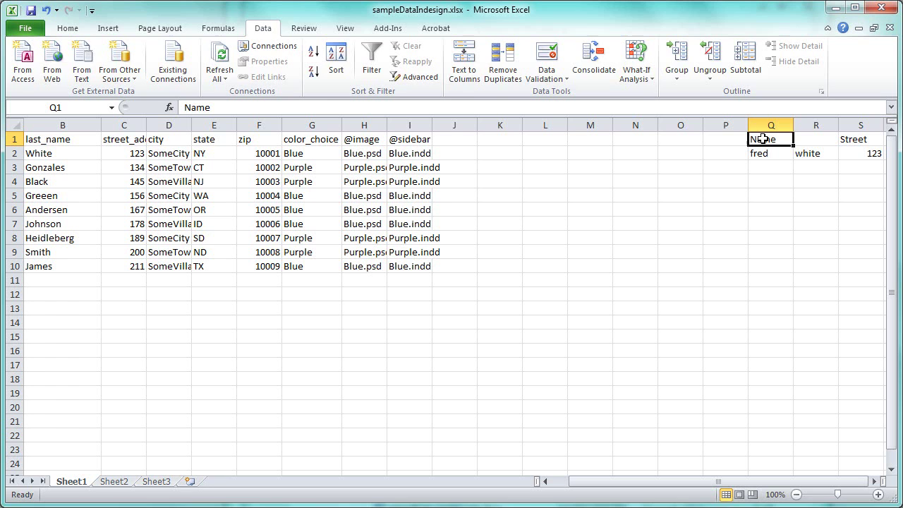
type("firt")
key("BackSpace")
key("BackSpace")
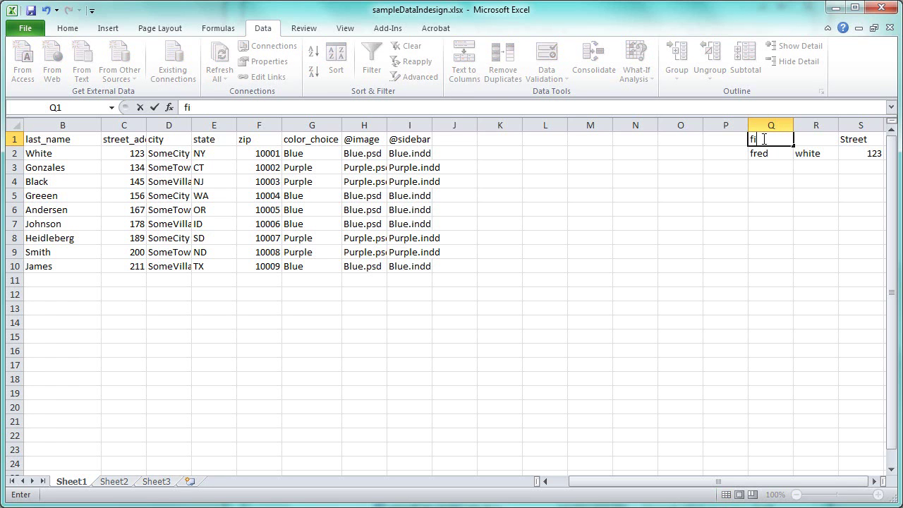
type("rst_name")
key("Tab")
type("last")
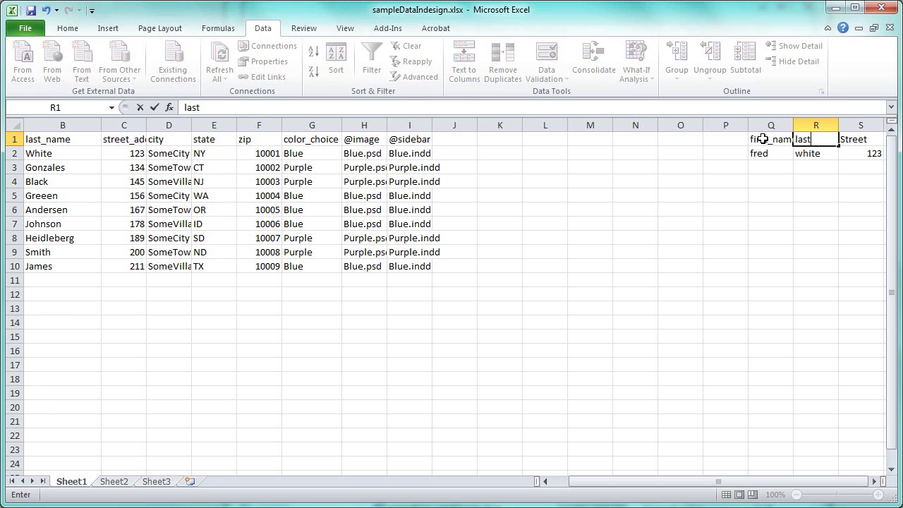
type("_name")
key("Return")
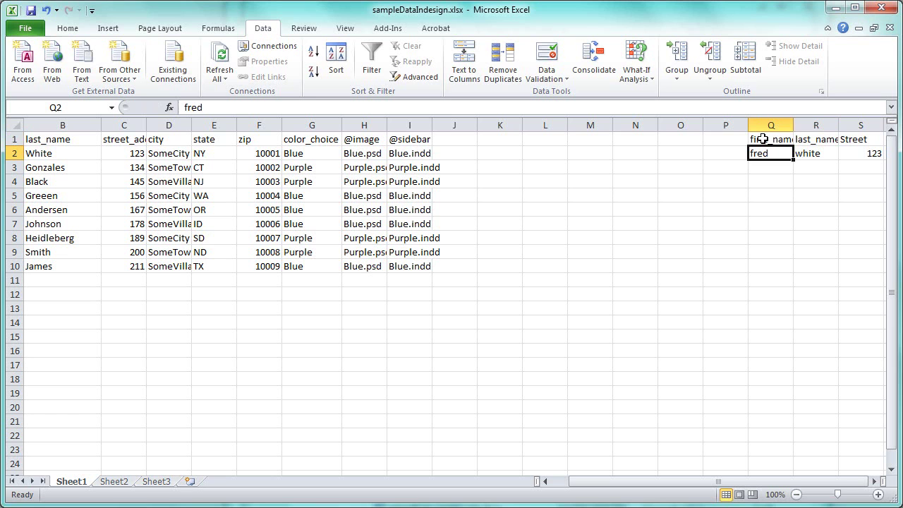
Clear the trial cells P1:S2 and scroll back toward column A.
left_click_drag(867, 151, 734, 140)
key("Delete")
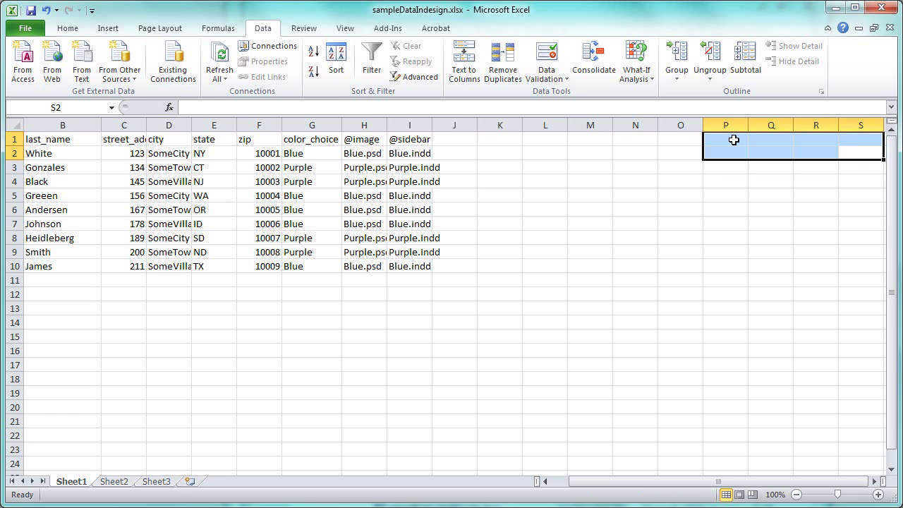
left_click_drag(689, 489, 591, 489)
left_click(463, 350)
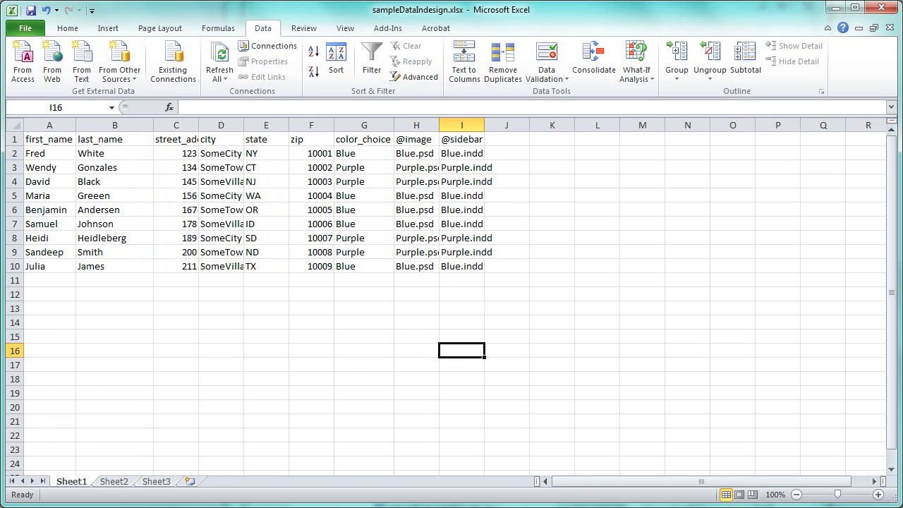
Save the sheet as sampleDataIndesign.csv in CSV (Comma delimited) format.
left_click(26, 31)
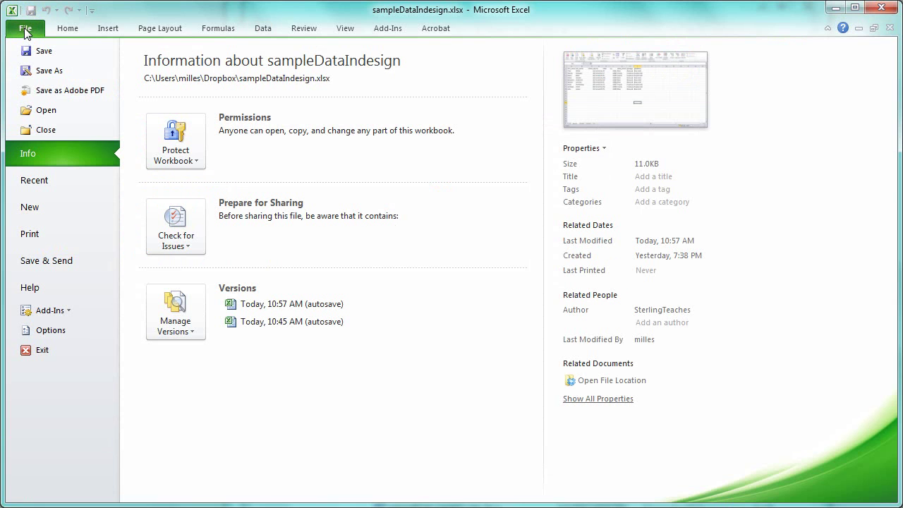
left_click(49, 70)
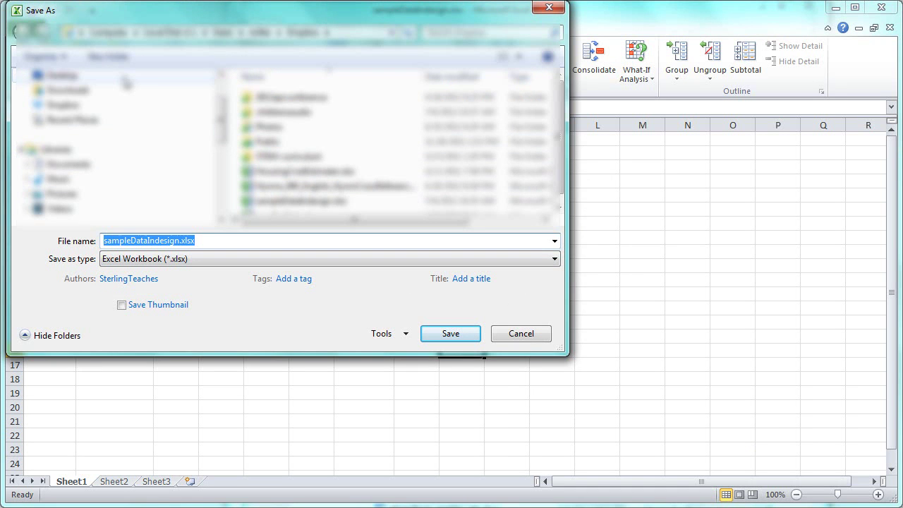
left_click(145, 261)
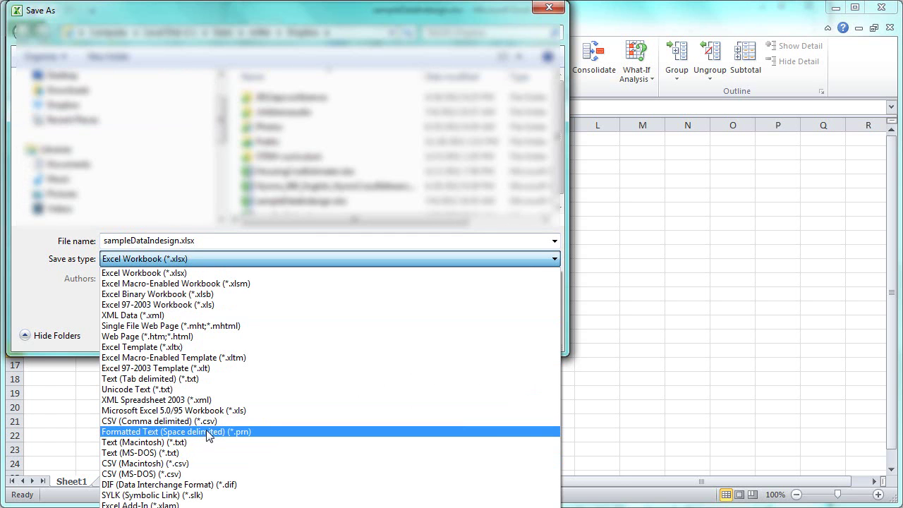
left_click(195, 421)
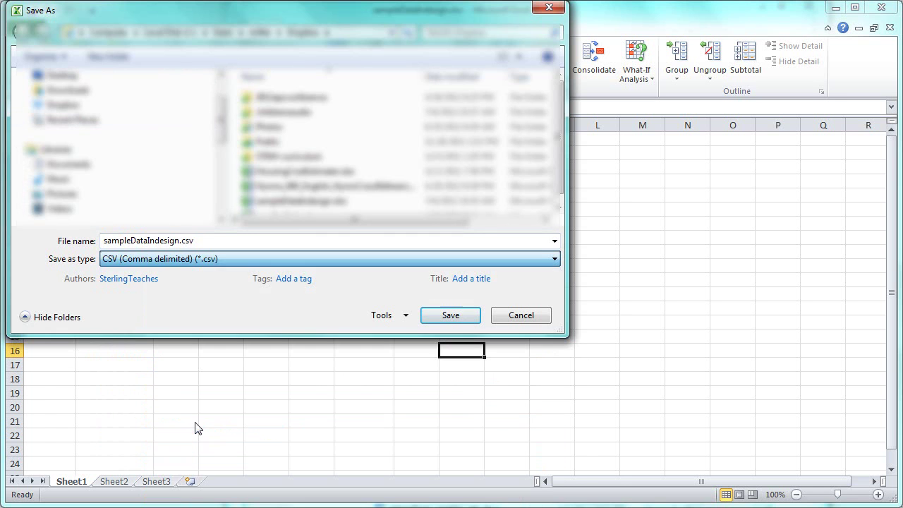
left_click(459, 317)
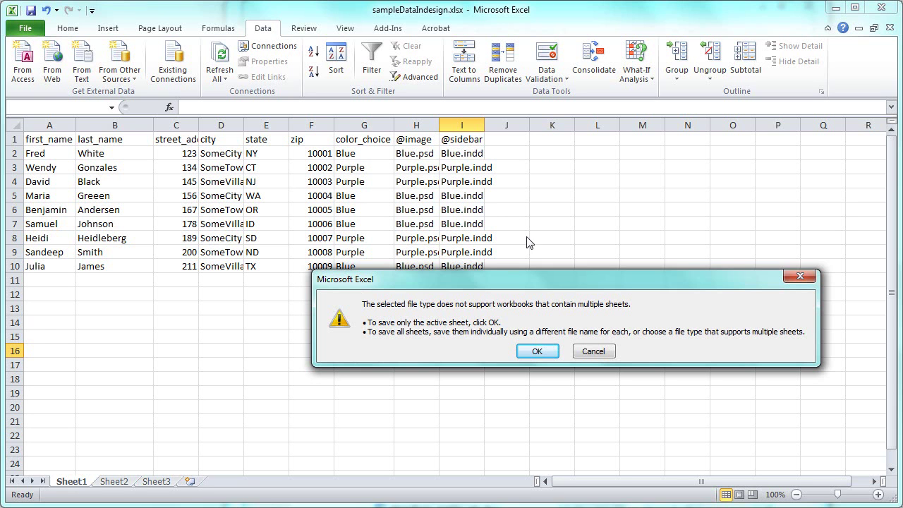
left_click(548, 346)
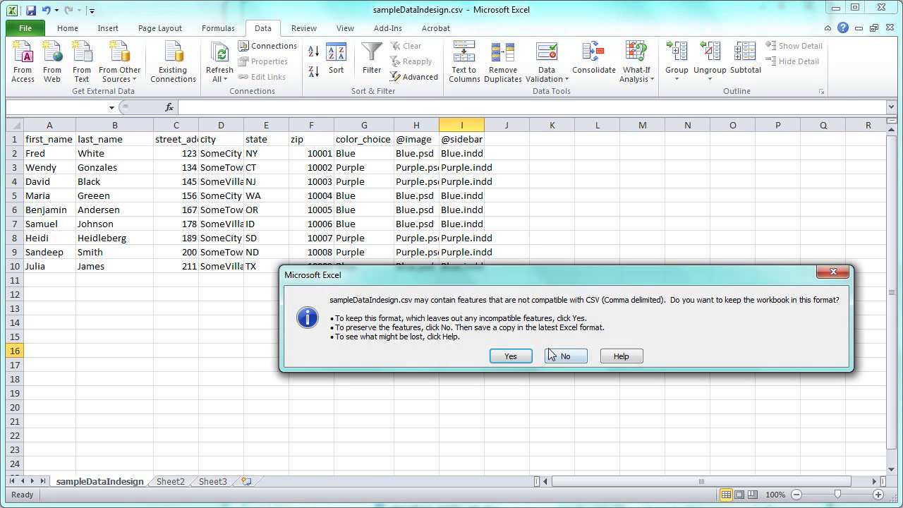
left_click(511, 357)
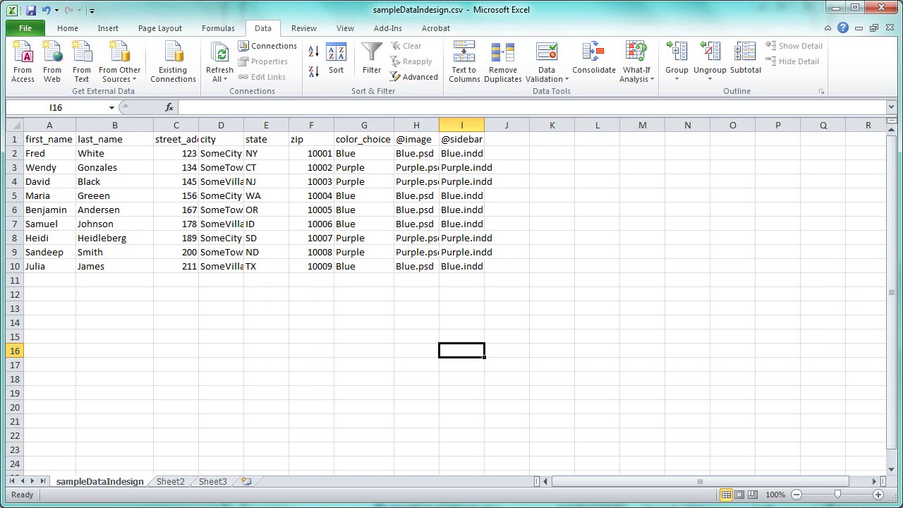
Close the workbook, saving the changes and keeping CSV format.
left_click(890, 28)
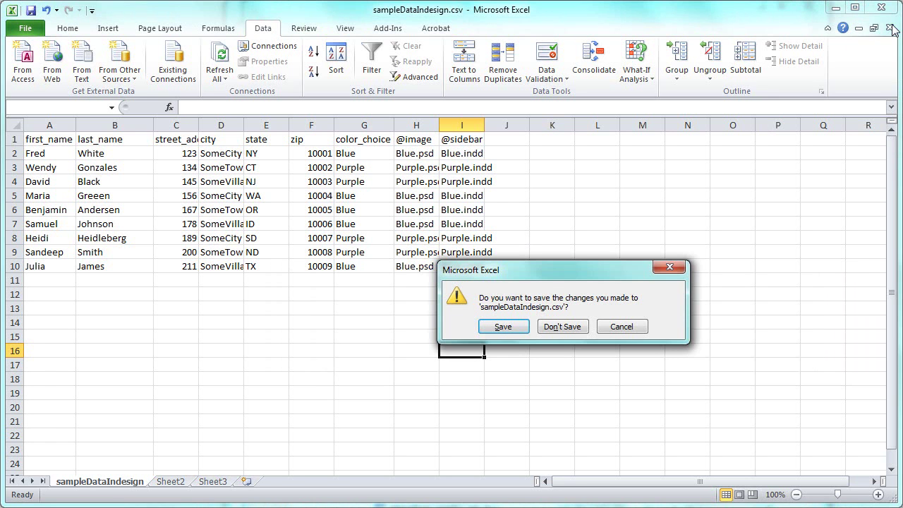
left_click(503, 327)
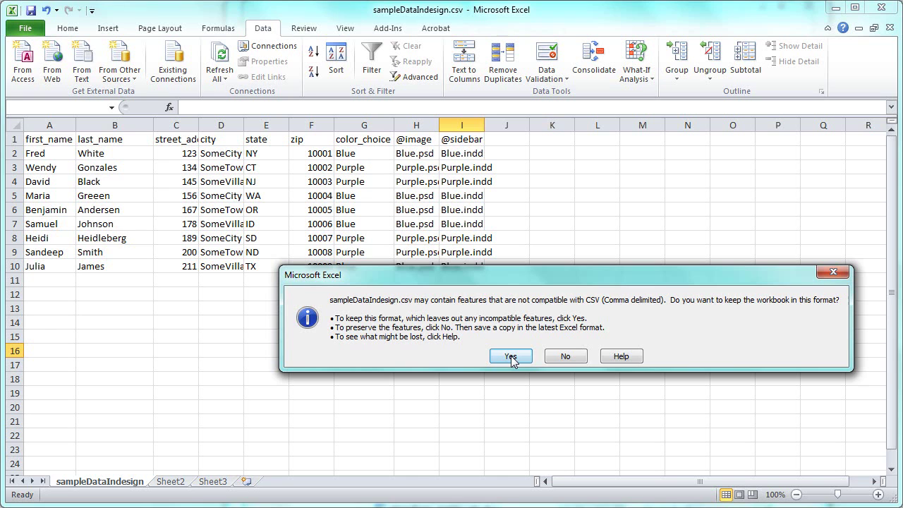
left_click(511, 357)
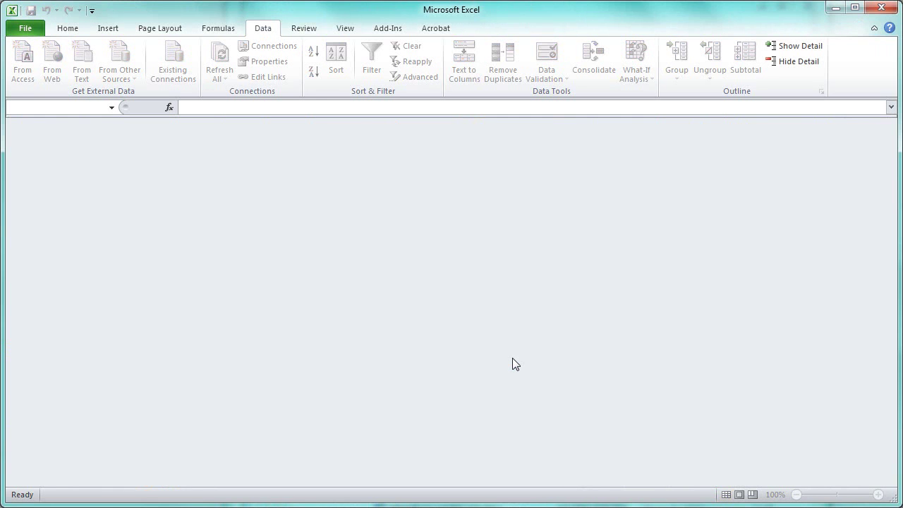